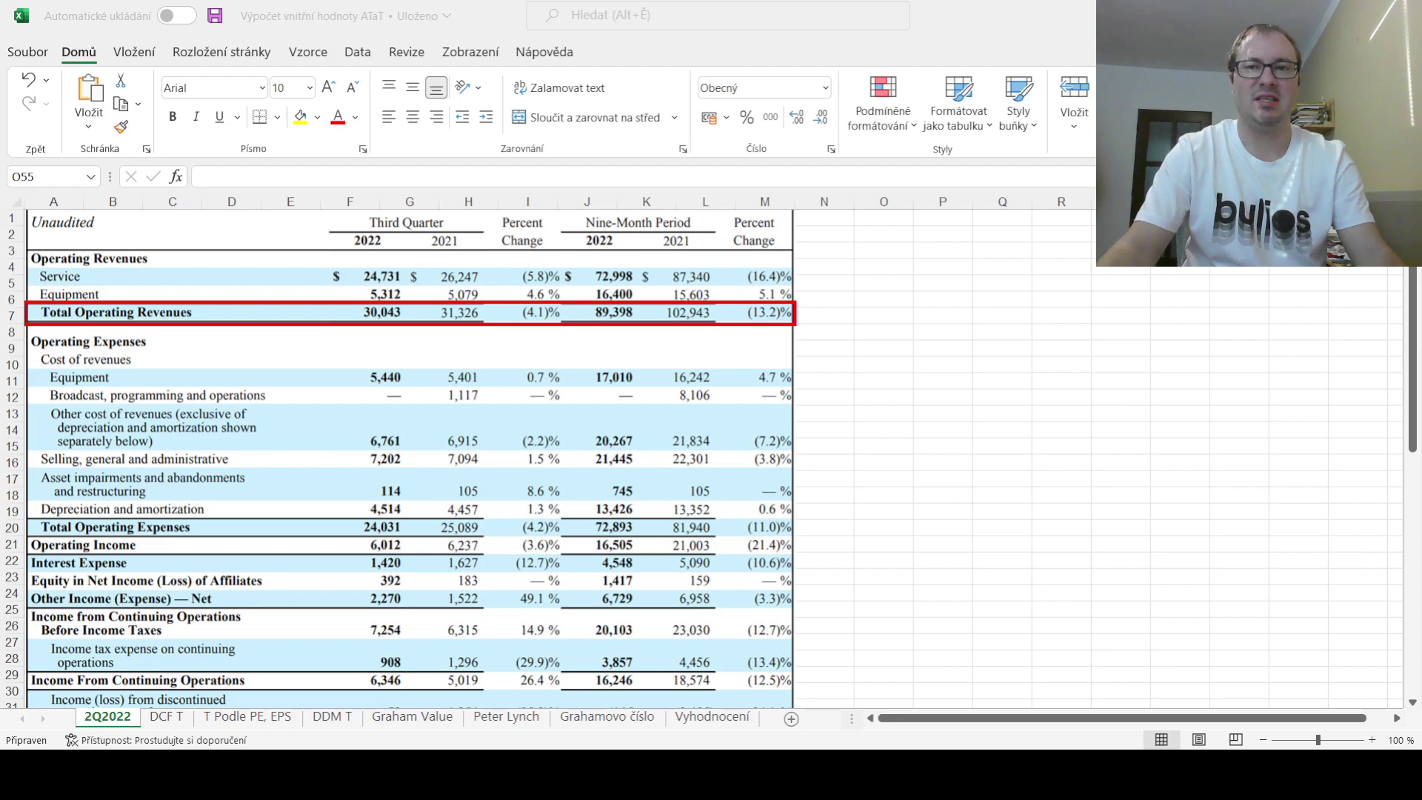
Step: Examine the total operating revenues, net income and net cash from operating activities in the 2Q2022 sheet's financial statements
key(alt+Tab)
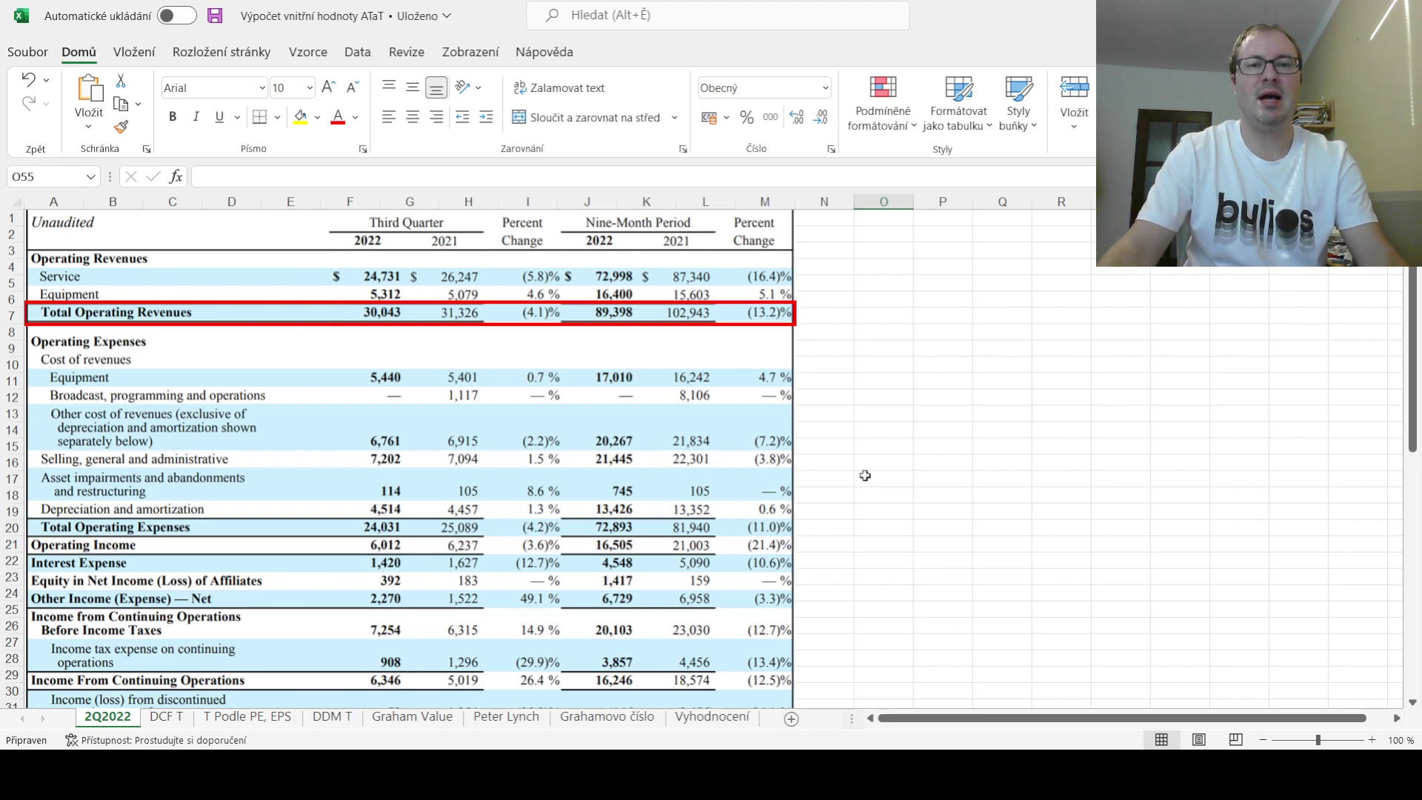
scroll(865, 475, down, 2)
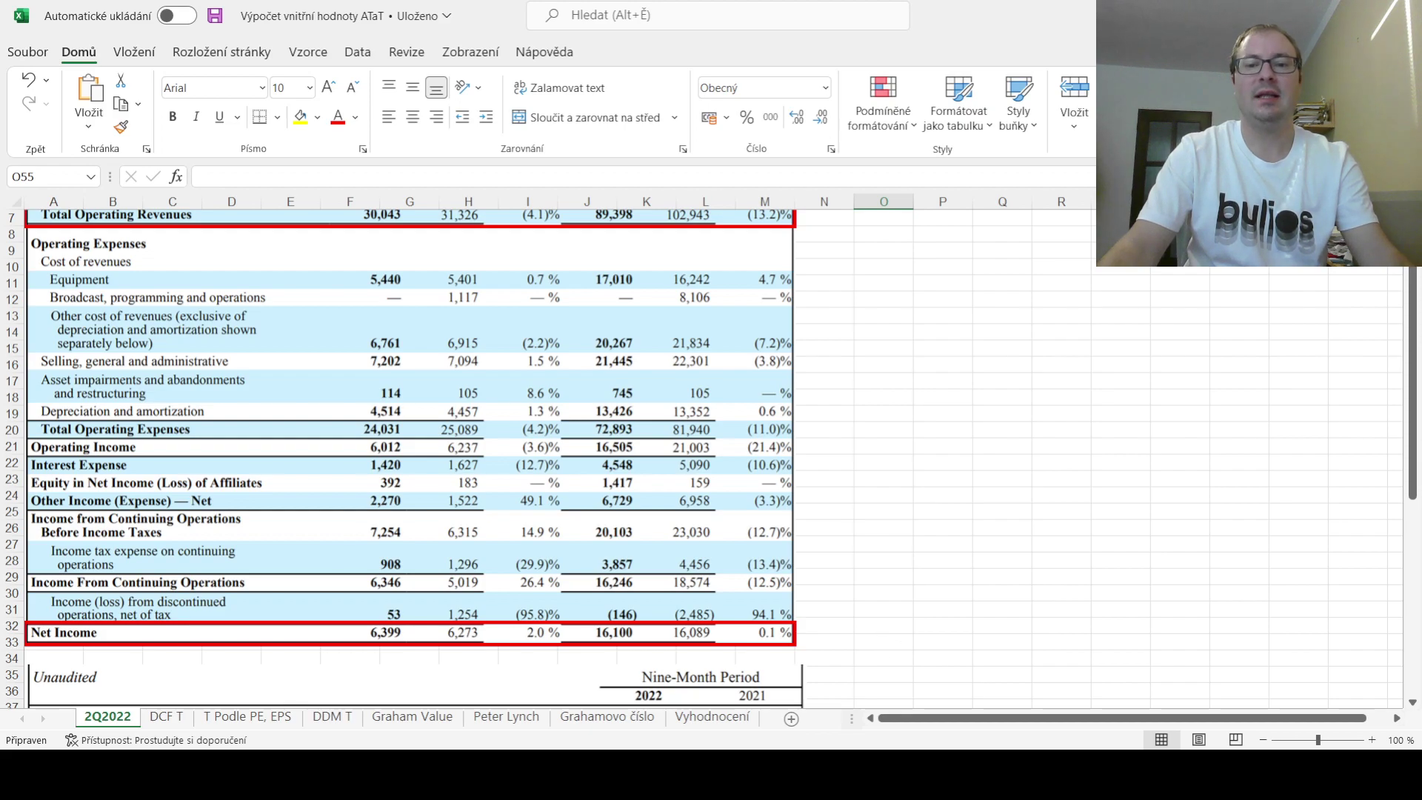
click(1167, 220)
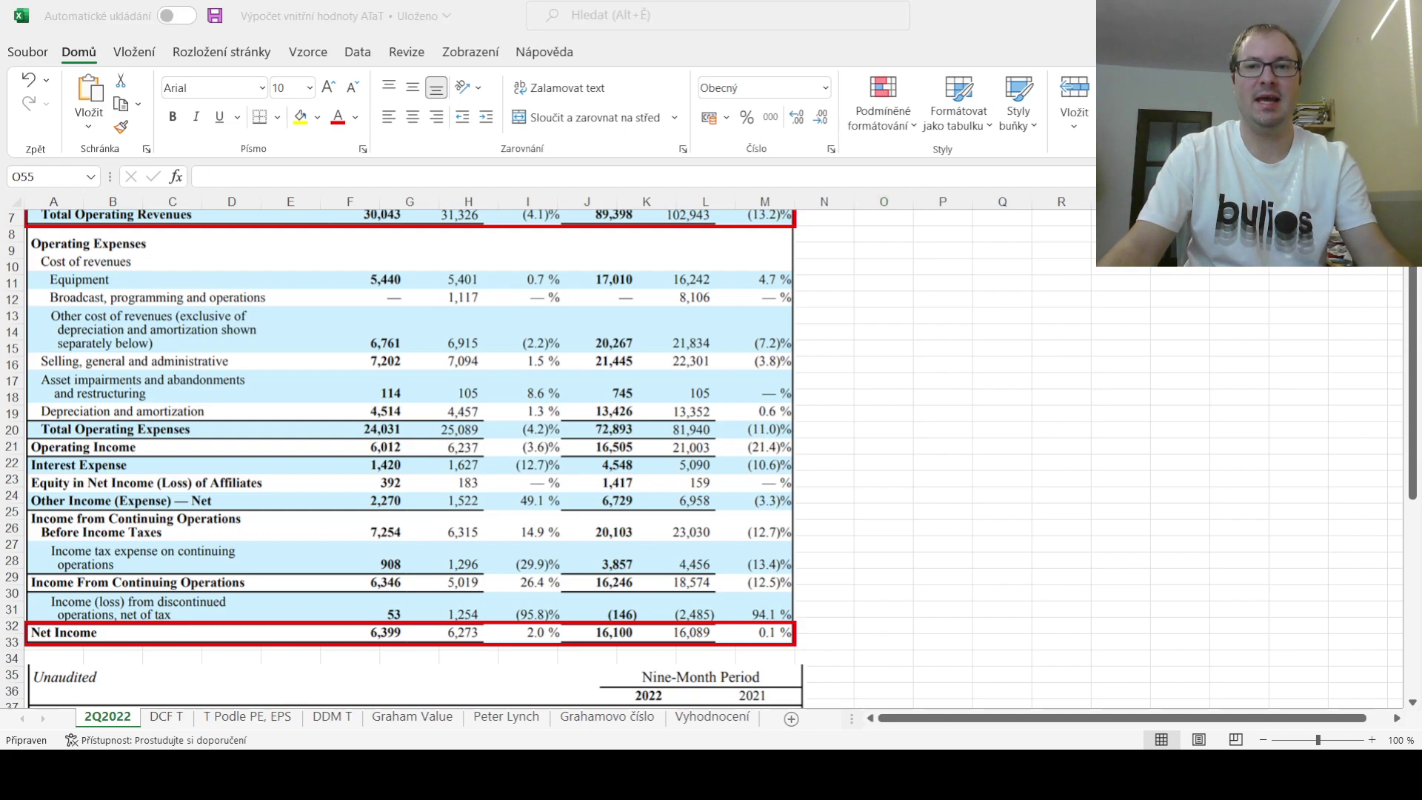
key(alt+Tab)
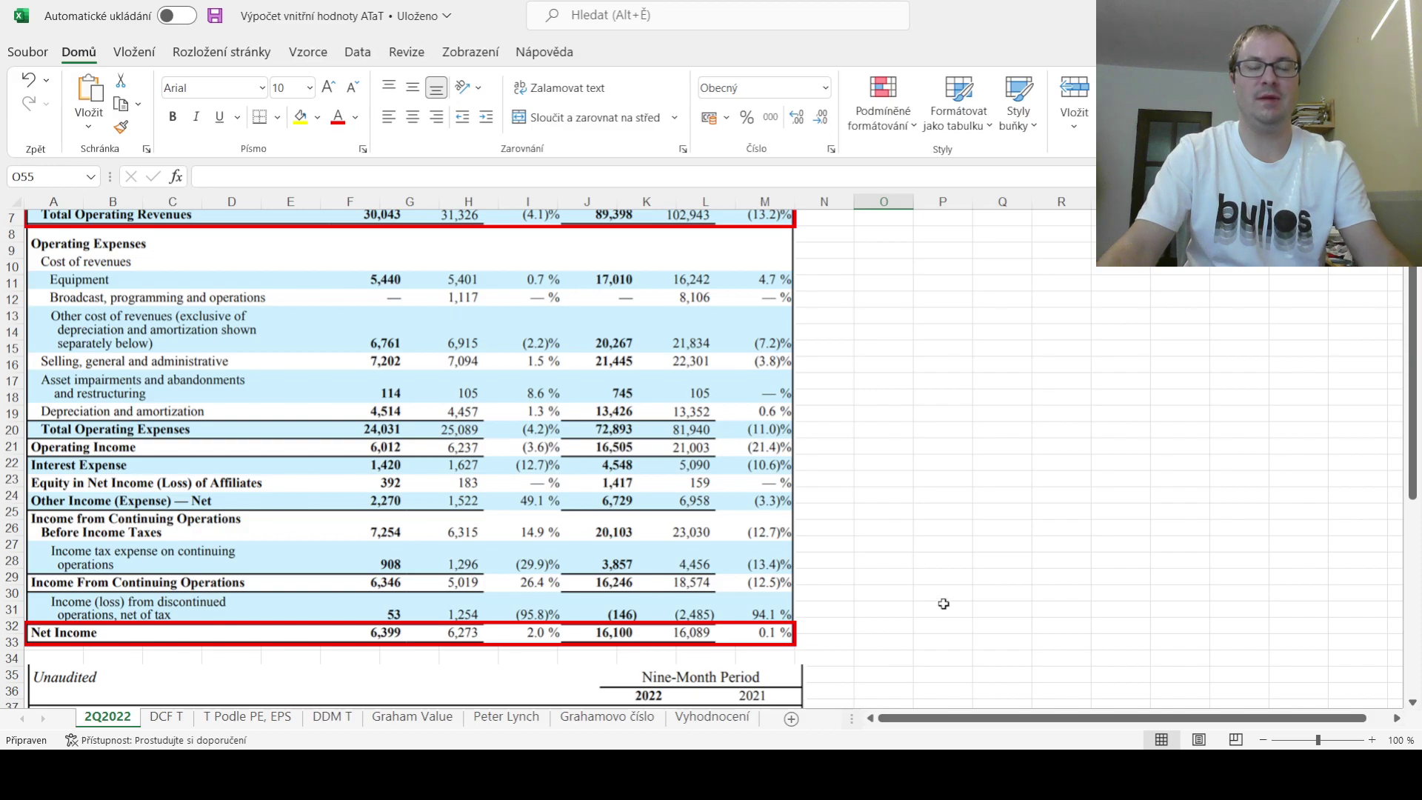
scroll(938, 578, down, 9)
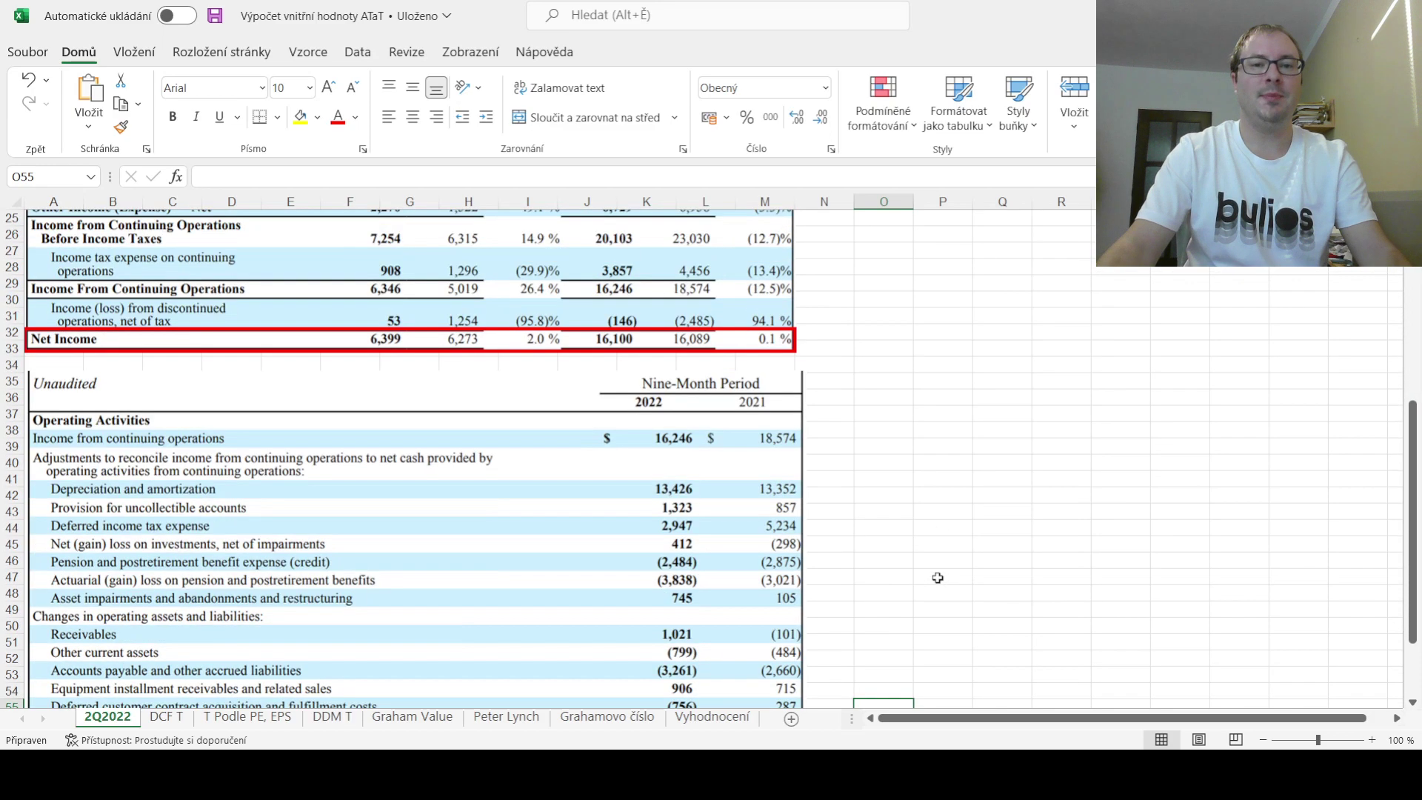
scroll(938, 578, down, 1)
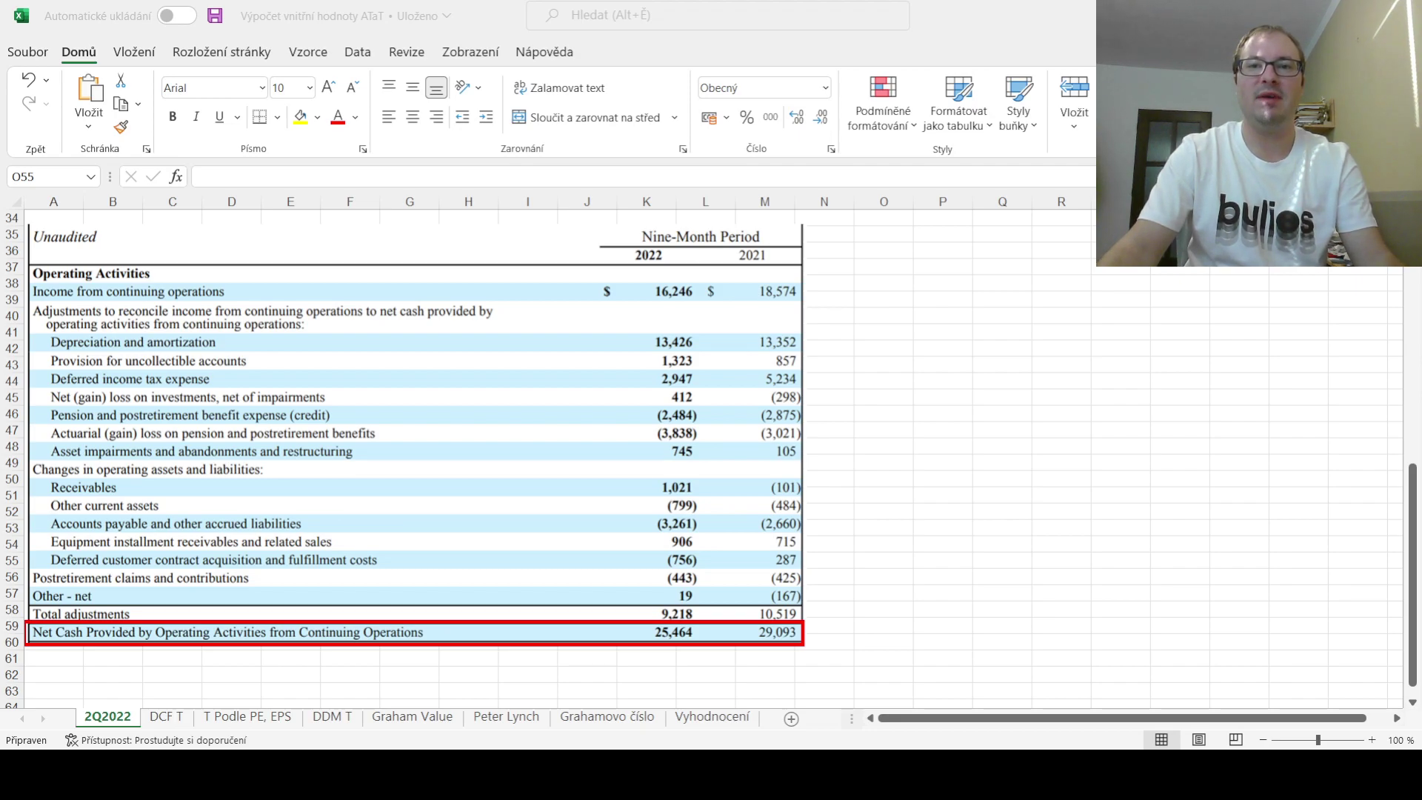
Step: Open the DCF T sheet and review the discounted cash flow inputs, yearly projection and resulting company value
key(alt+Tab)
click(167, 717)
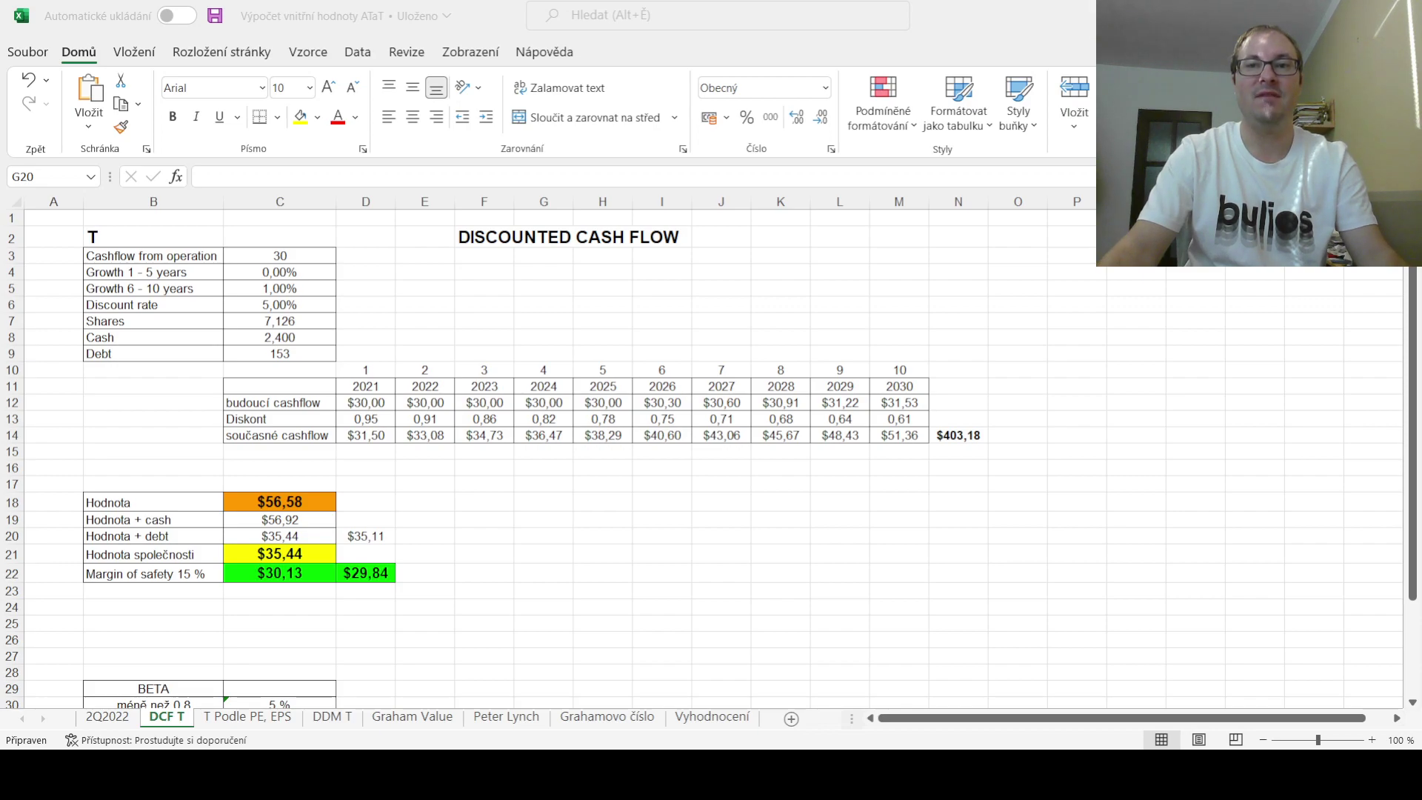
key(alt+Tab)
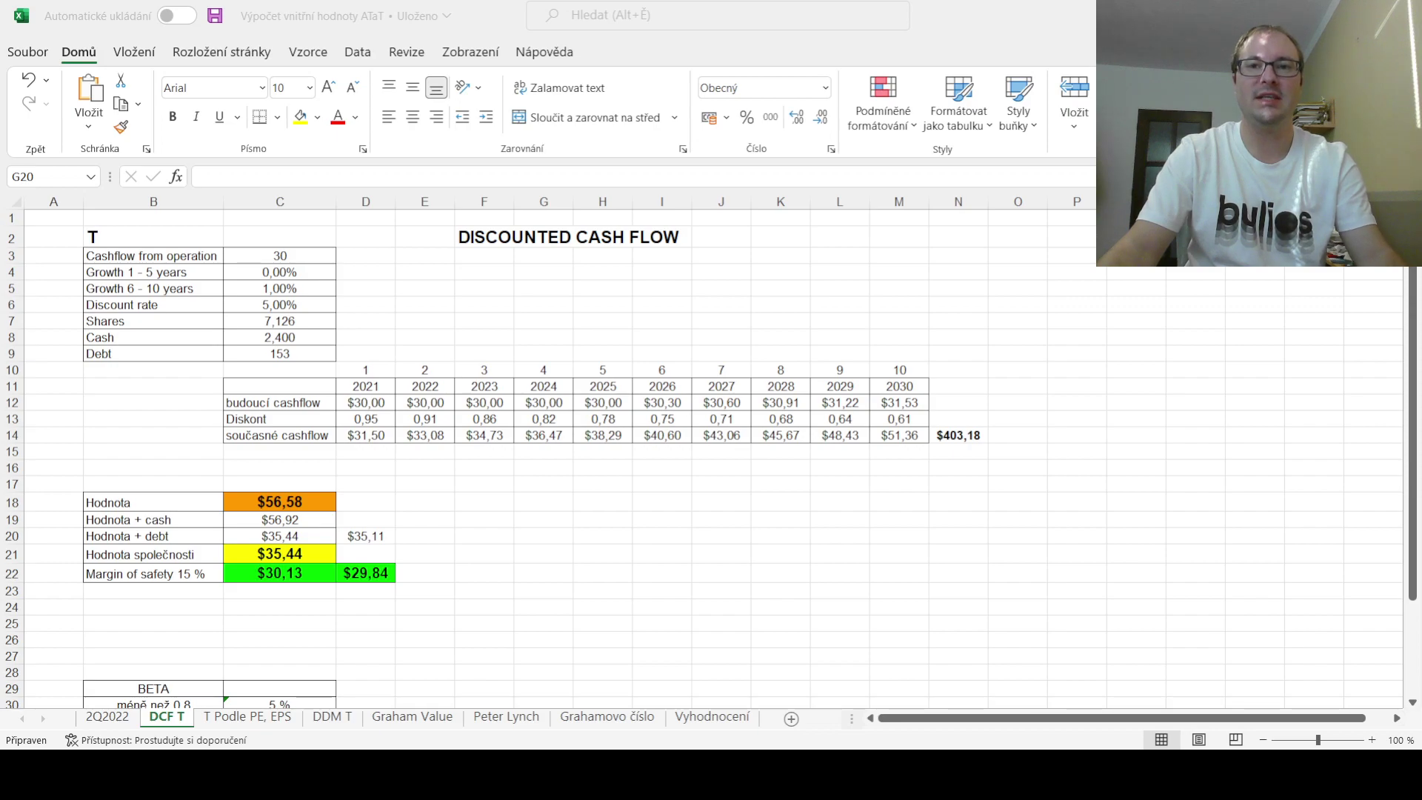
click(543, 536)
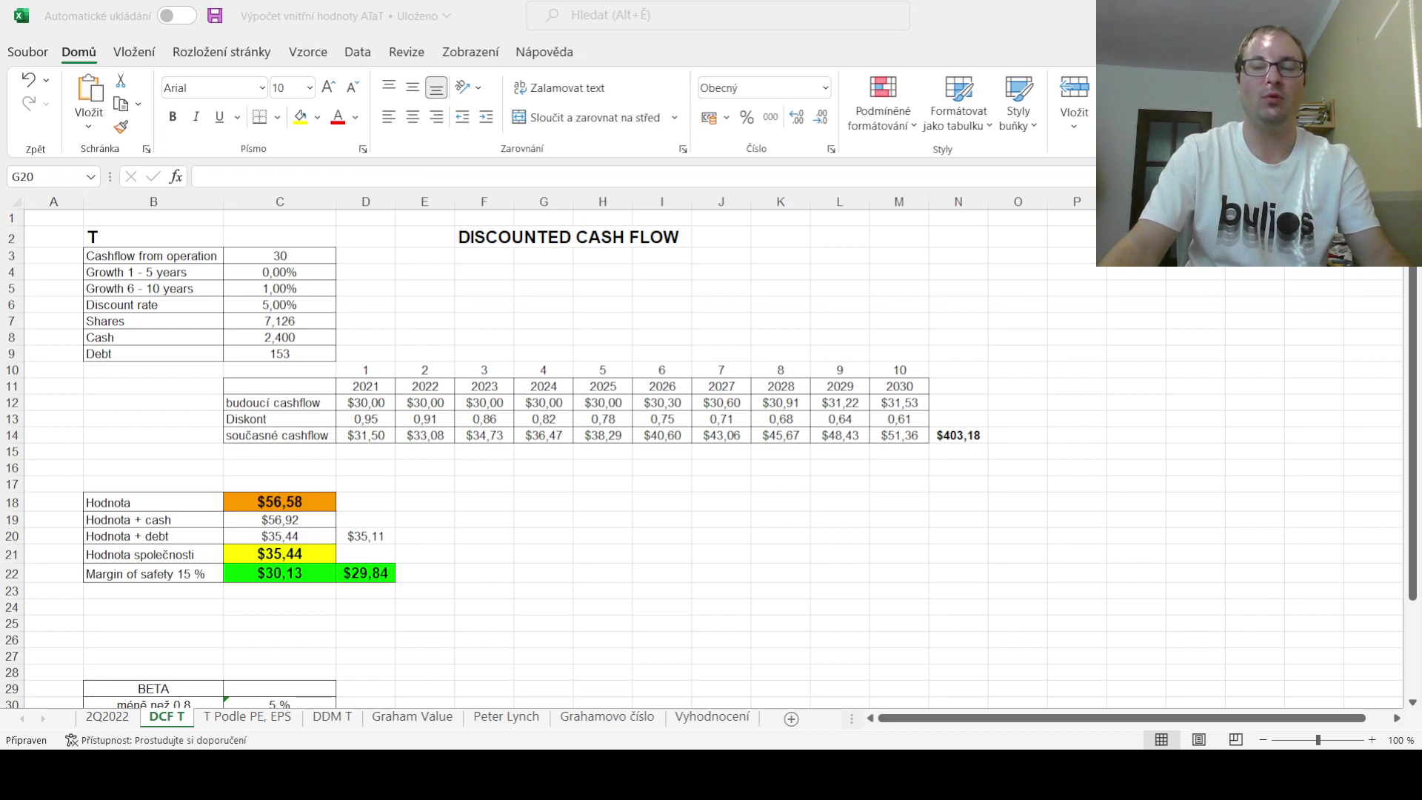
key(alt+Tab)
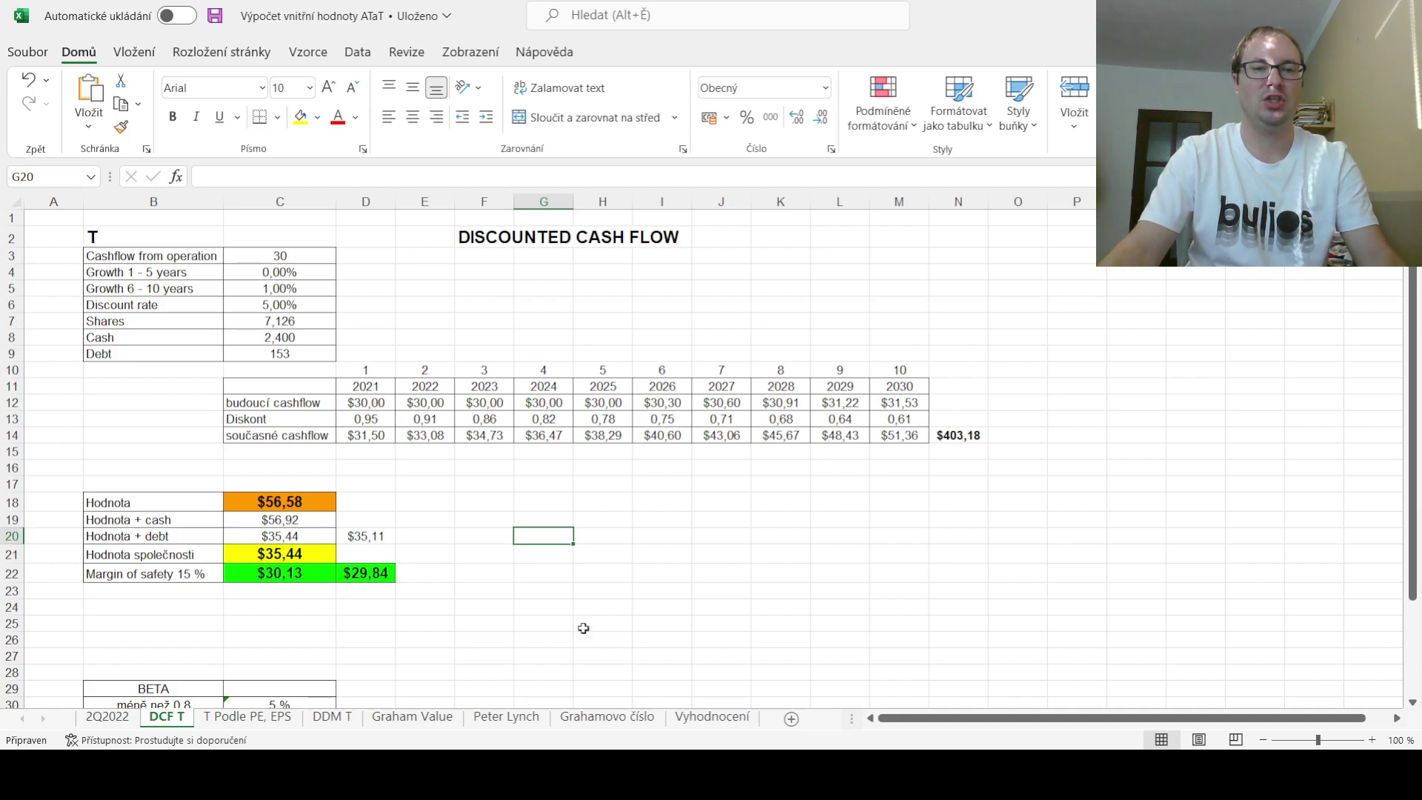
Step: Open the T Podle PE, EPS sheet and review the worst, normal and best scenario valuations
click(274, 718)
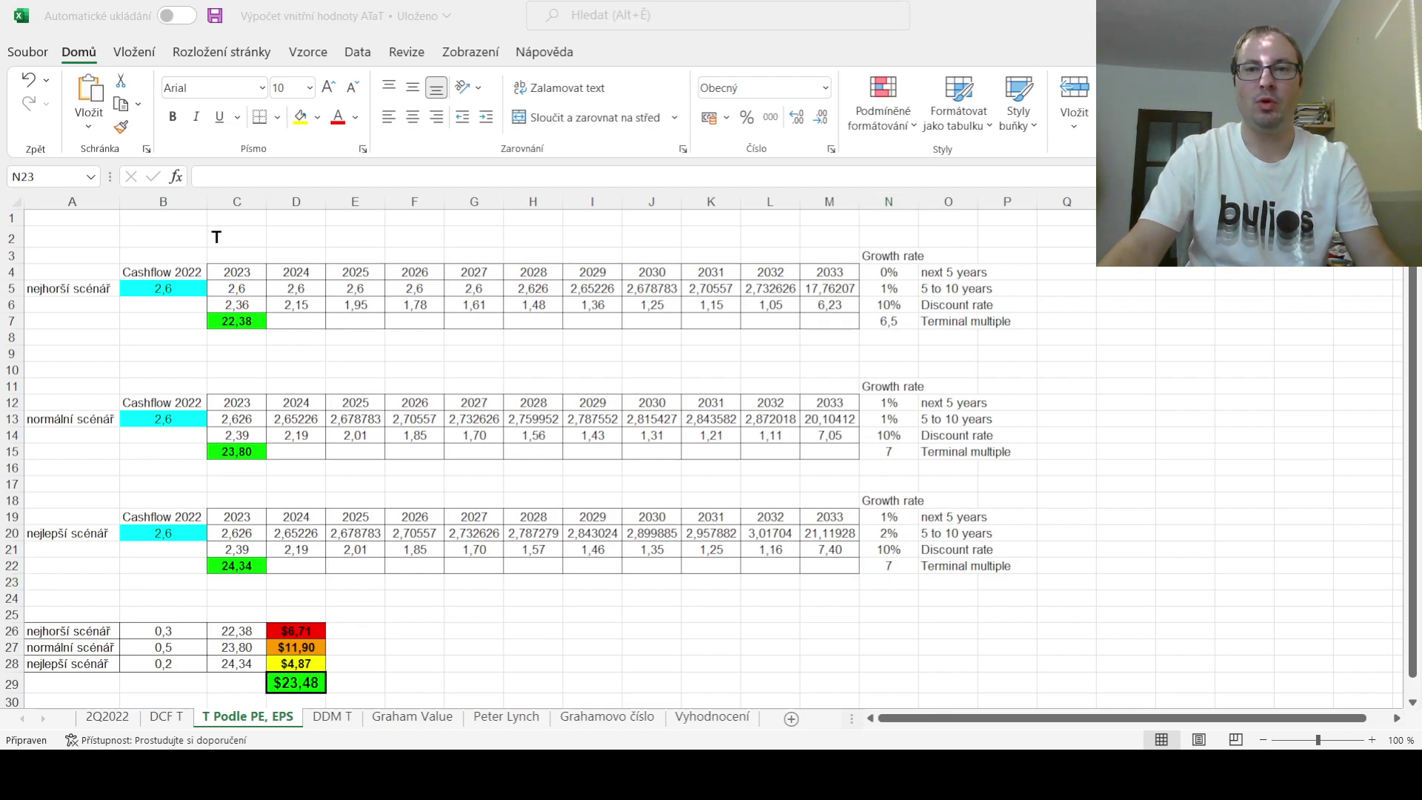
key(alt+Tab)
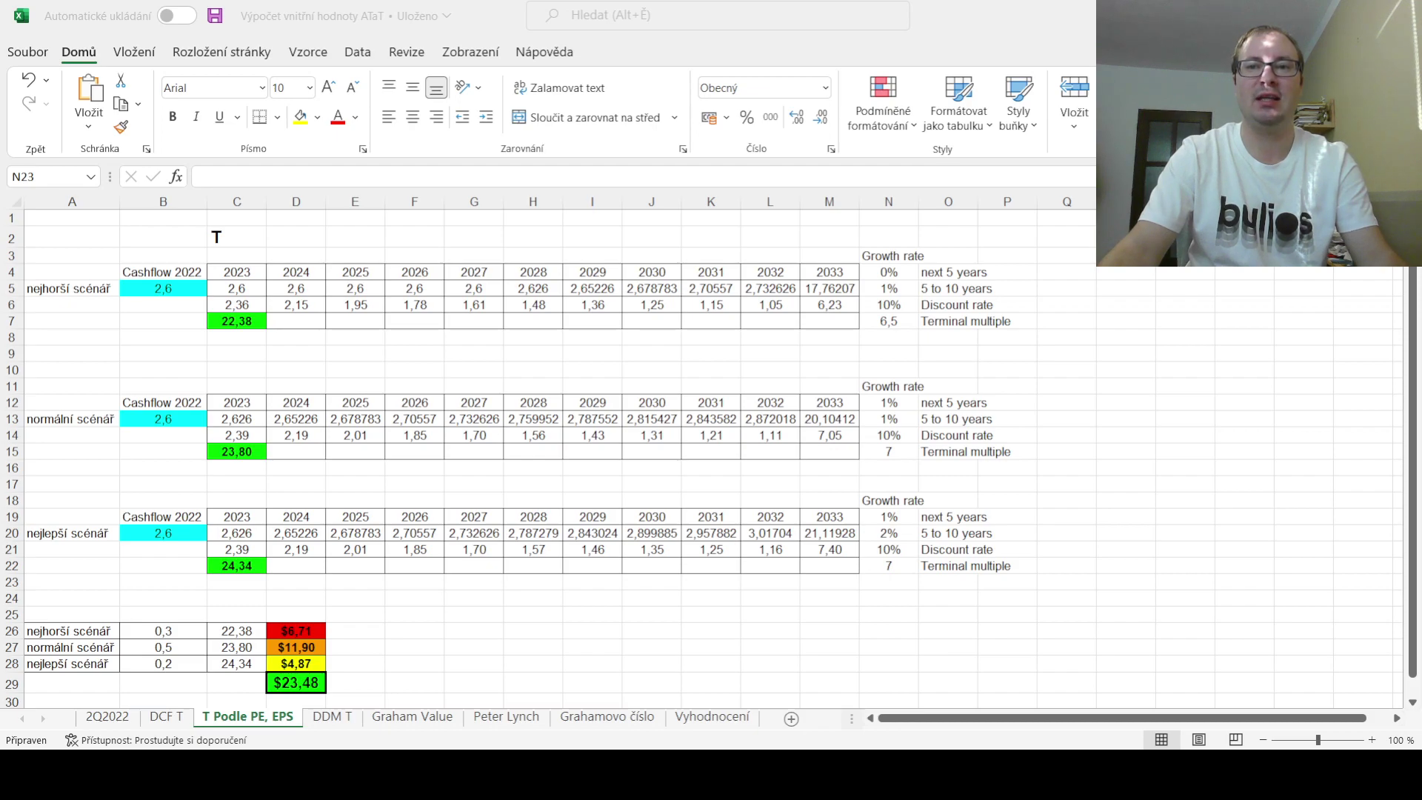
key(alt+Tab)
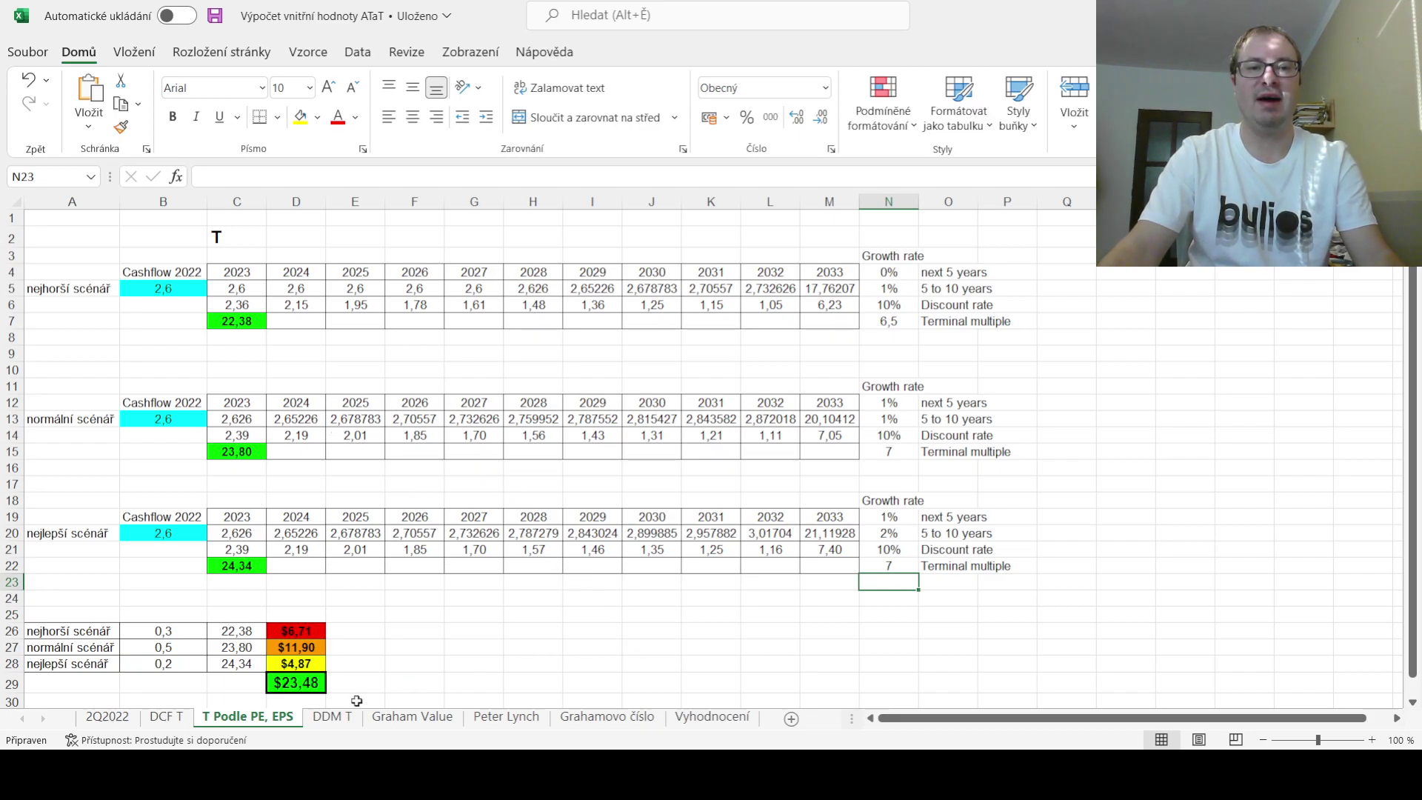
Step: Open the DDM T sheet and review the dividend history, average growth and intrinsic value of the dividend discount model
click(332, 717)
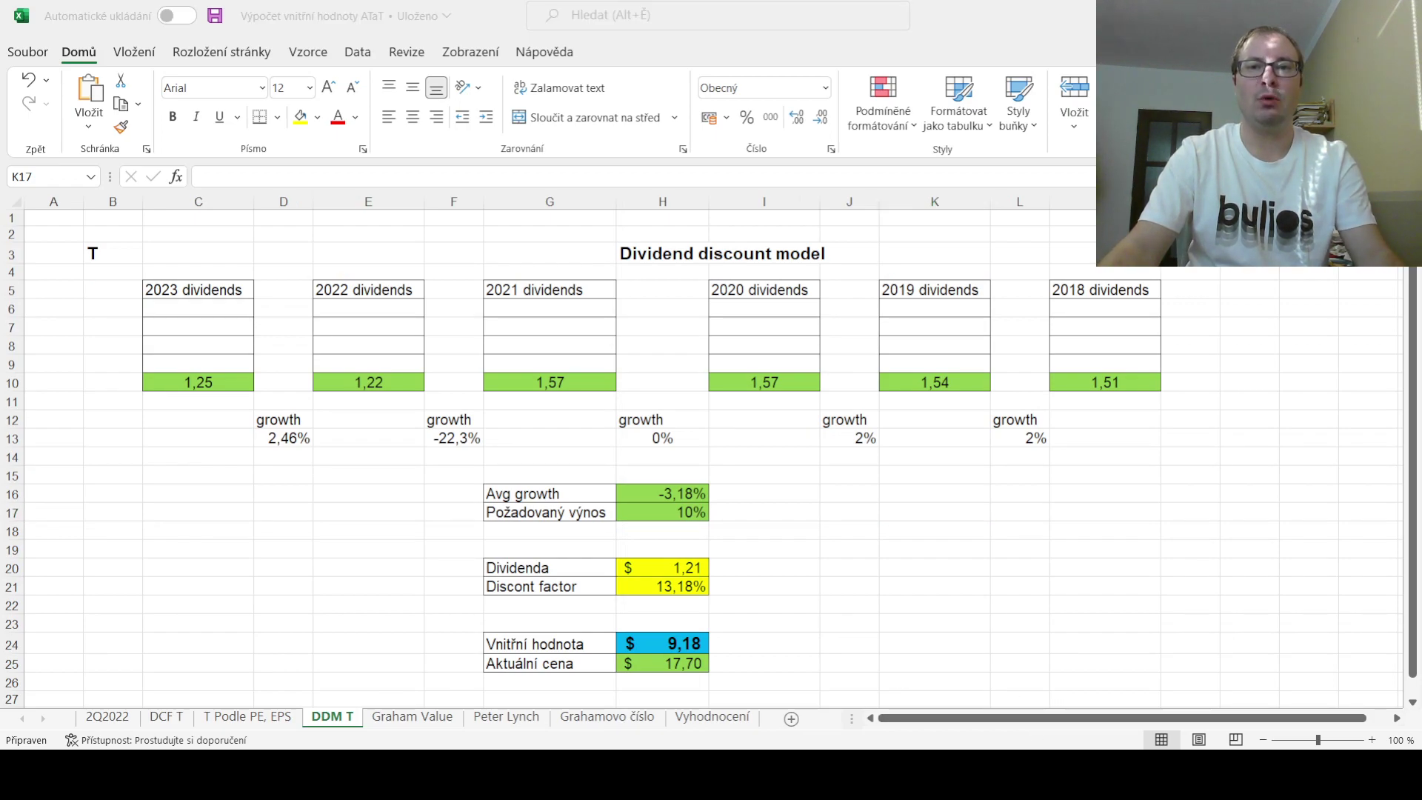
click(935, 512)
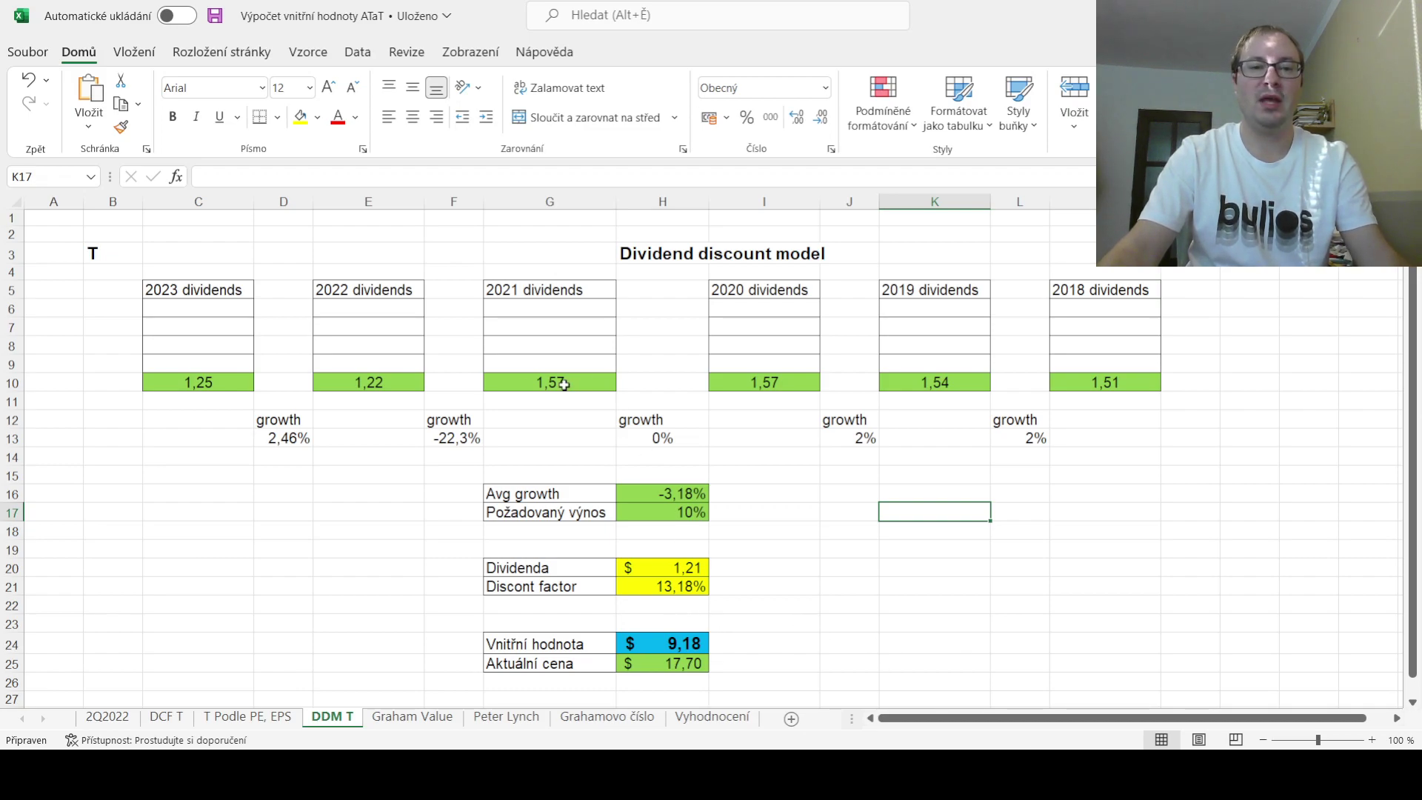
click(1155, 216)
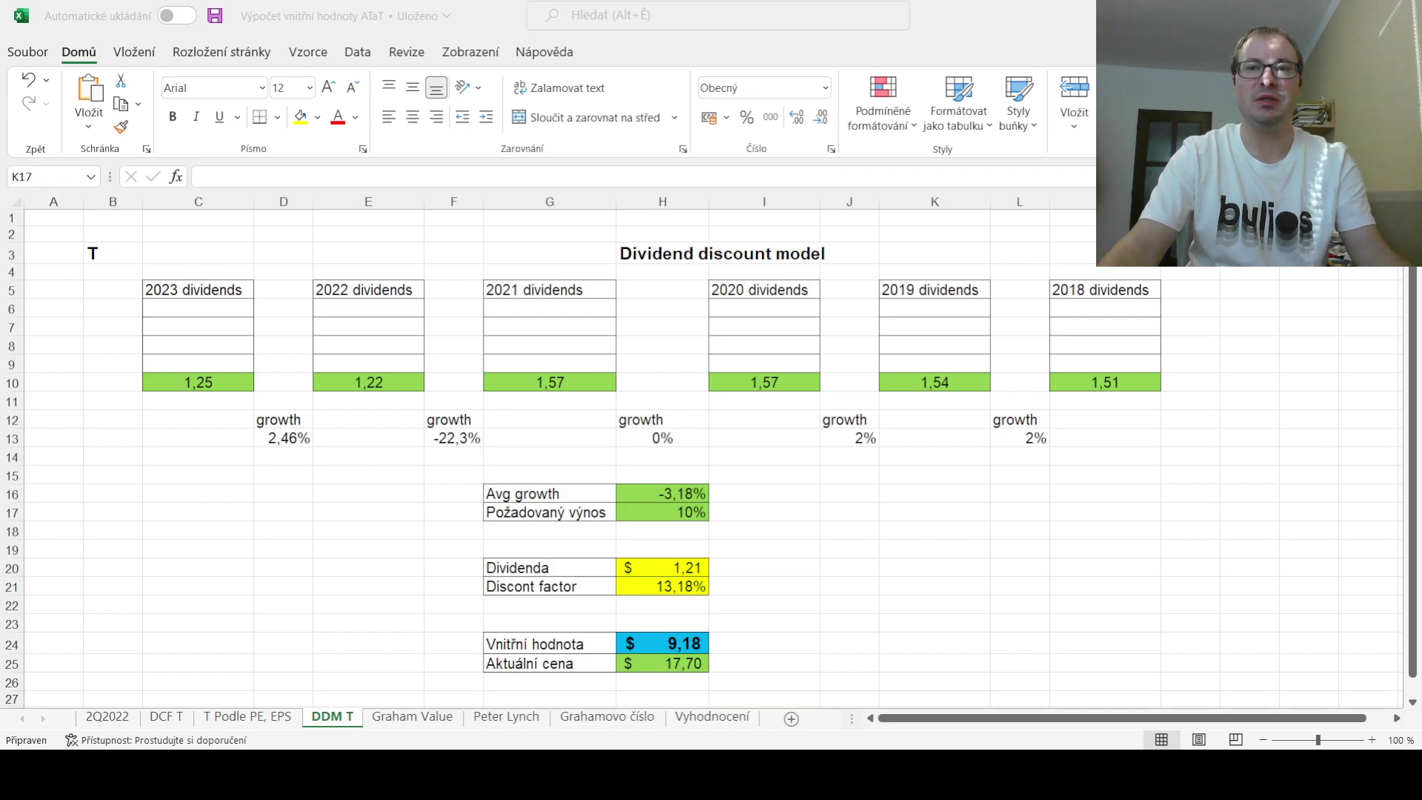
key(Escape)
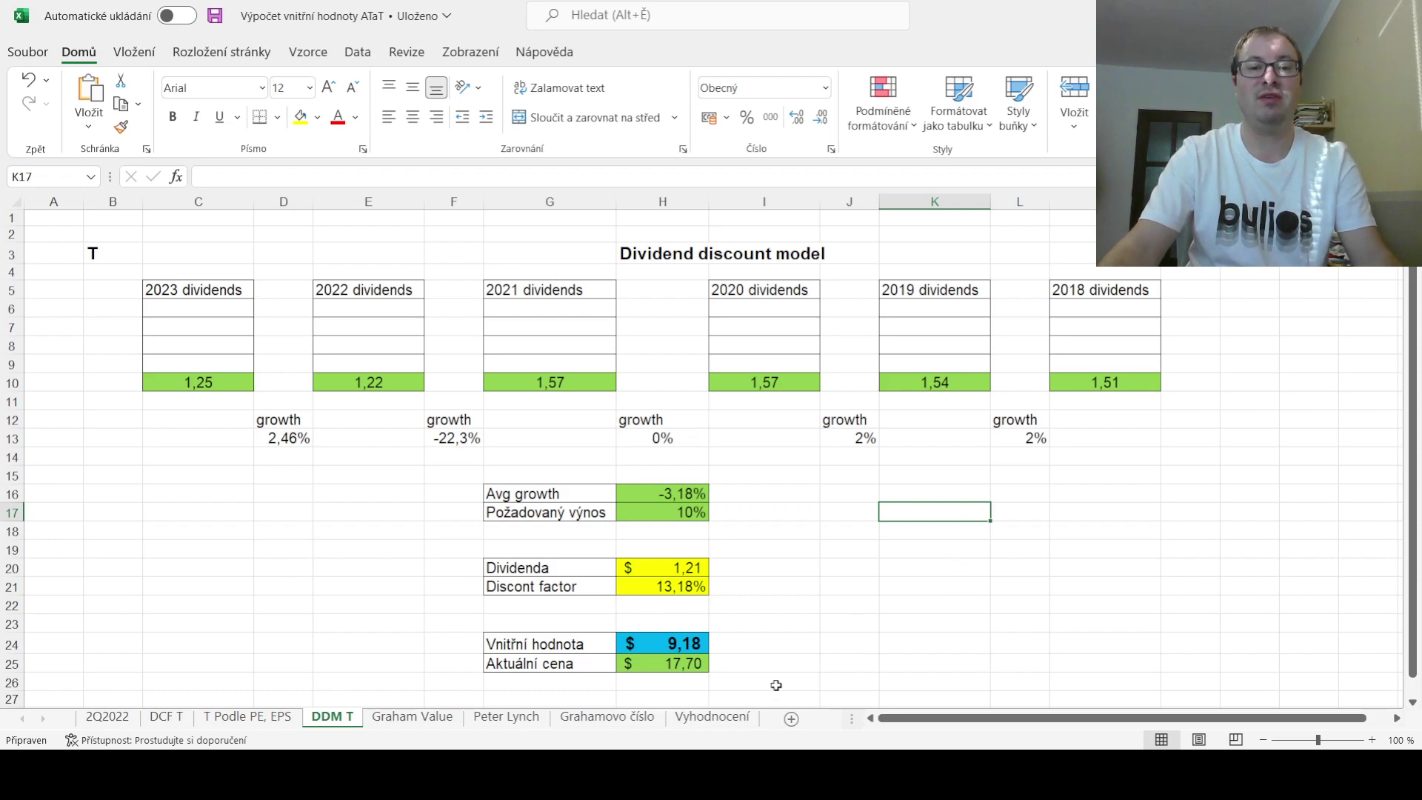
Step: Review the intrinsic value calculation on the Graham Value sheet and the valuation result on the Peter Lynch sheet
click(405, 727)
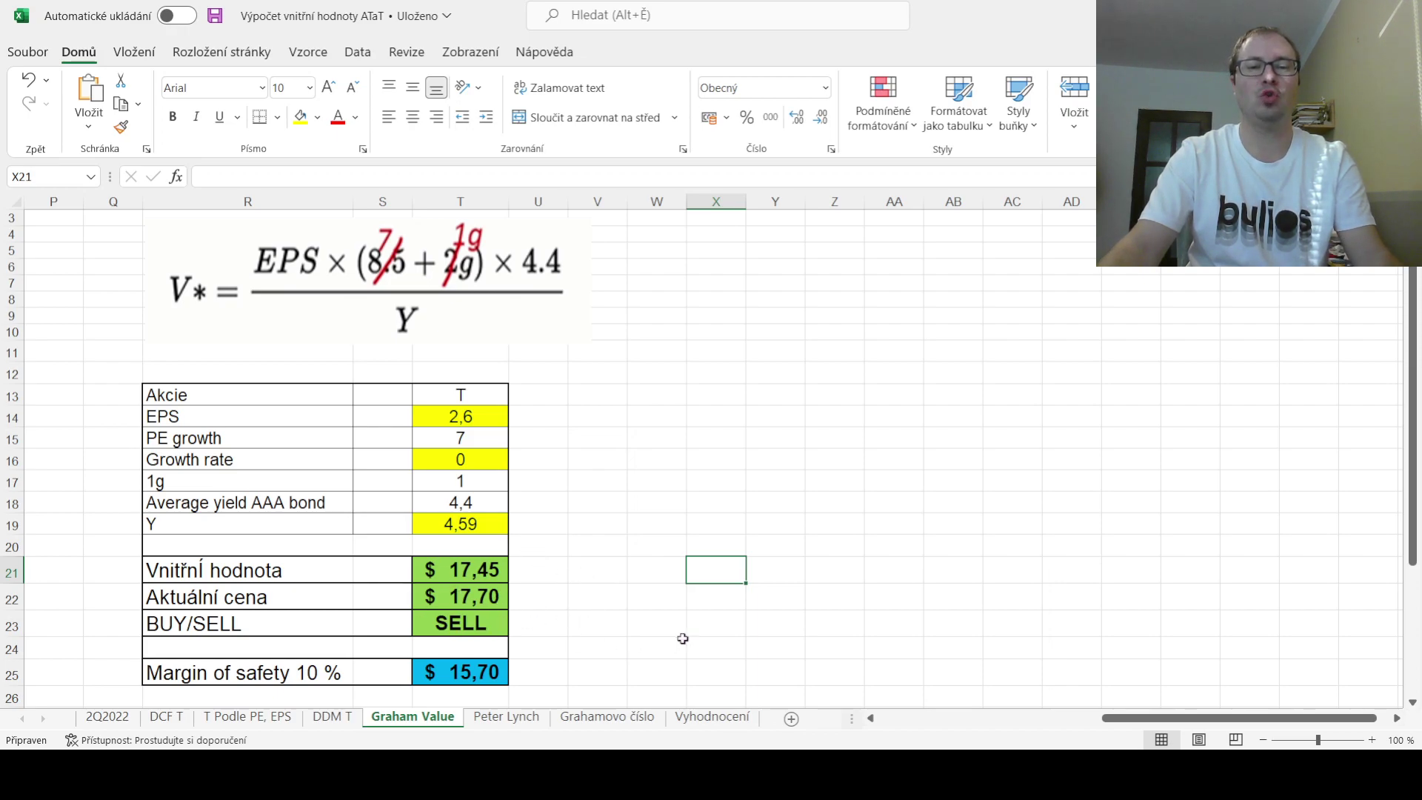
click(515, 720)
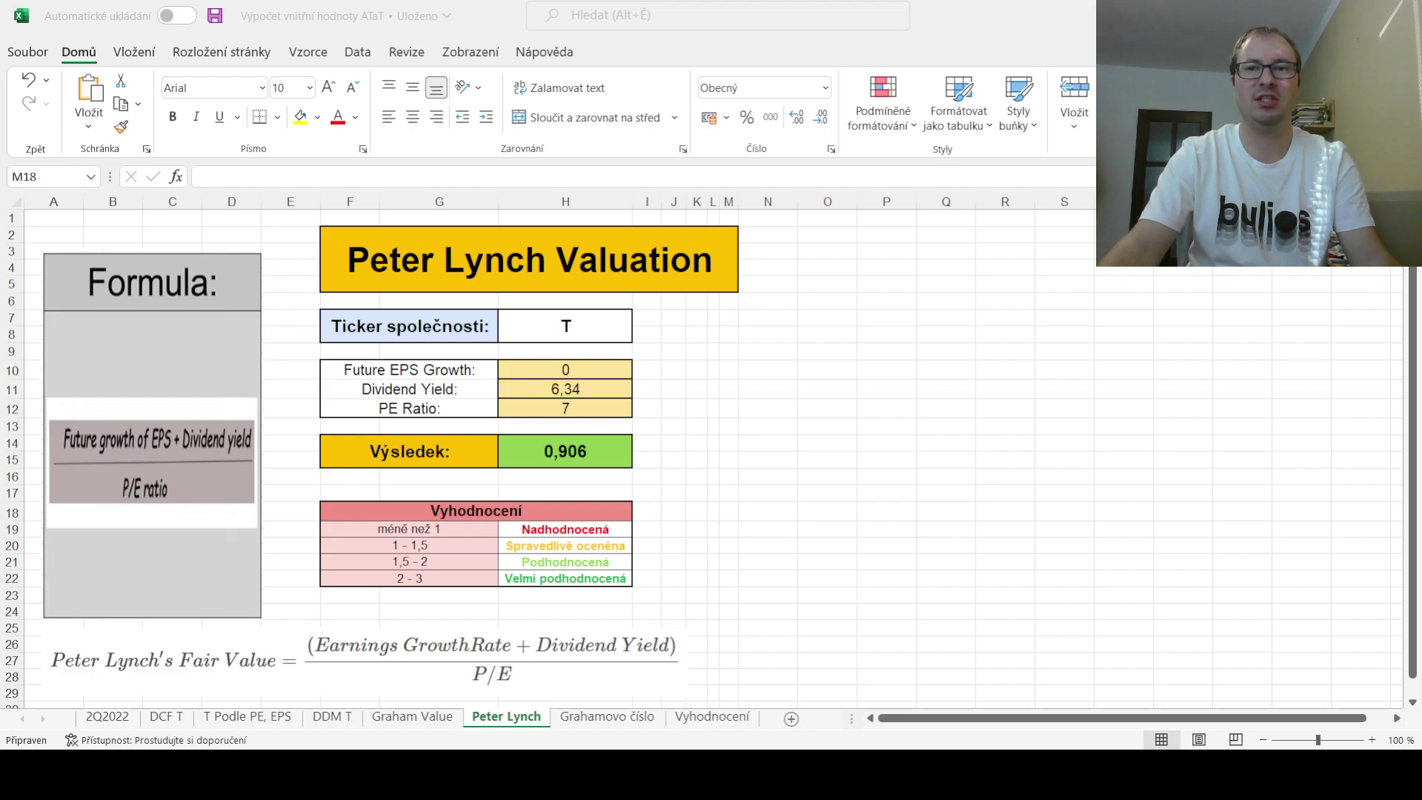
key(alt+Tab)
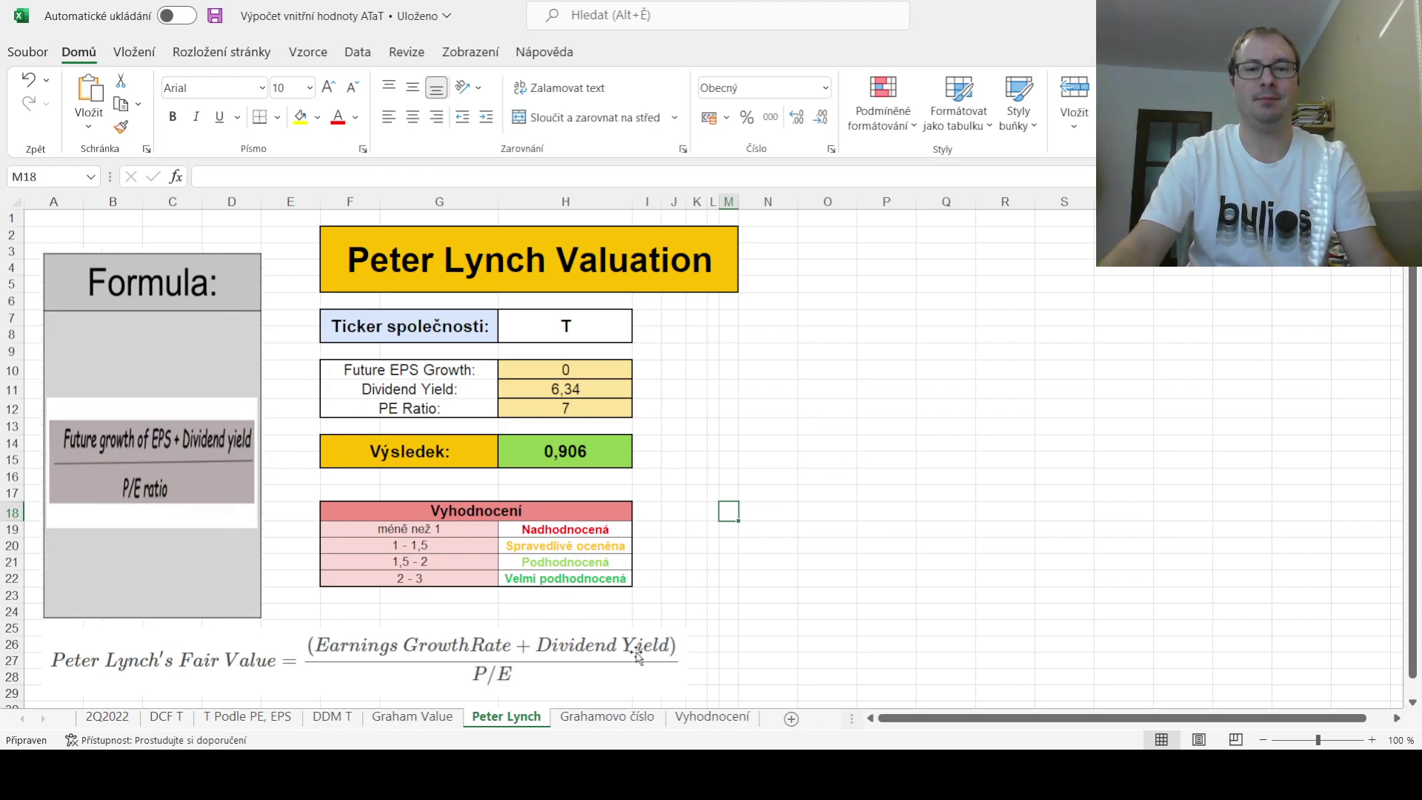
Step: Open the Grahamovo číslo sheet and review the Graham number formula with its EPS and book value inputs
click(600, 717)
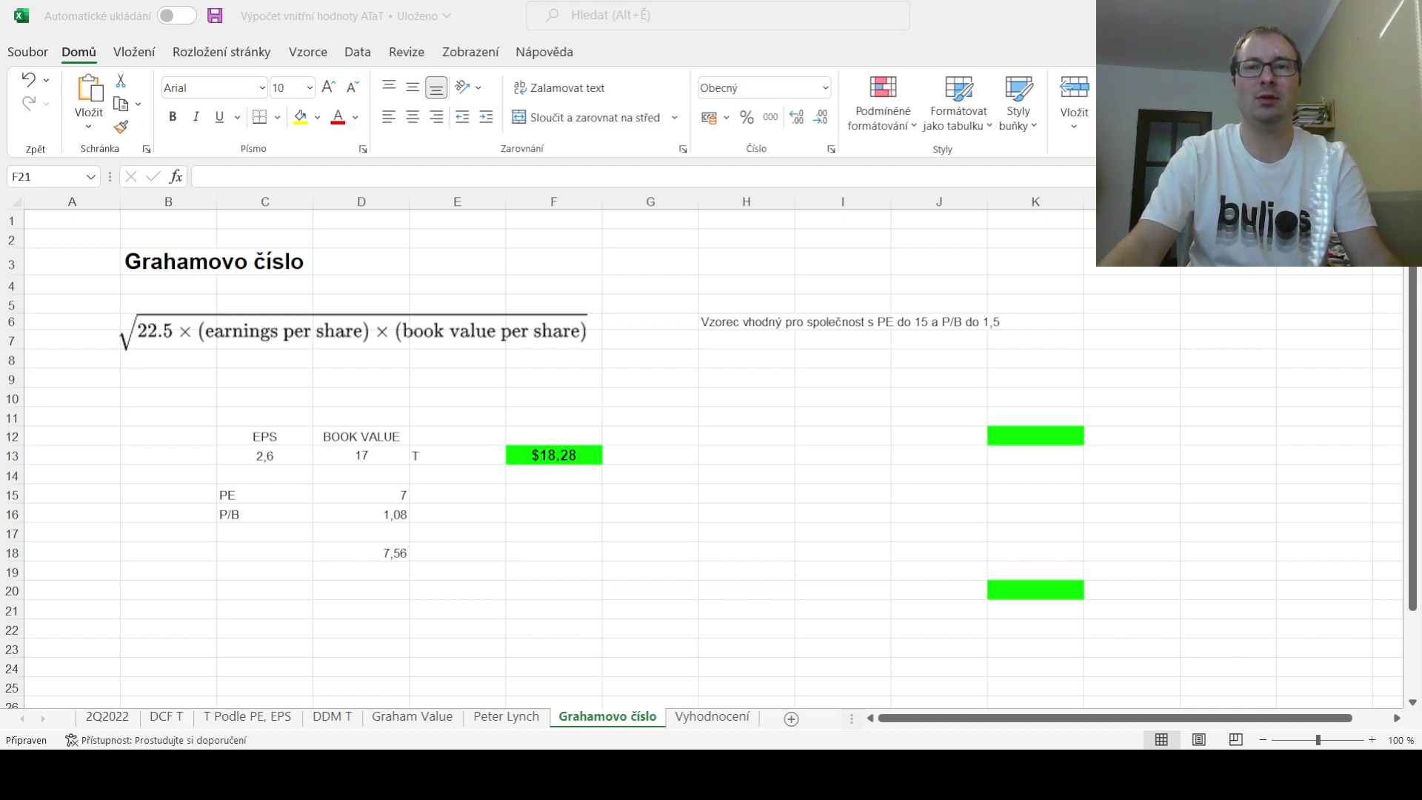
click(1092, 16)
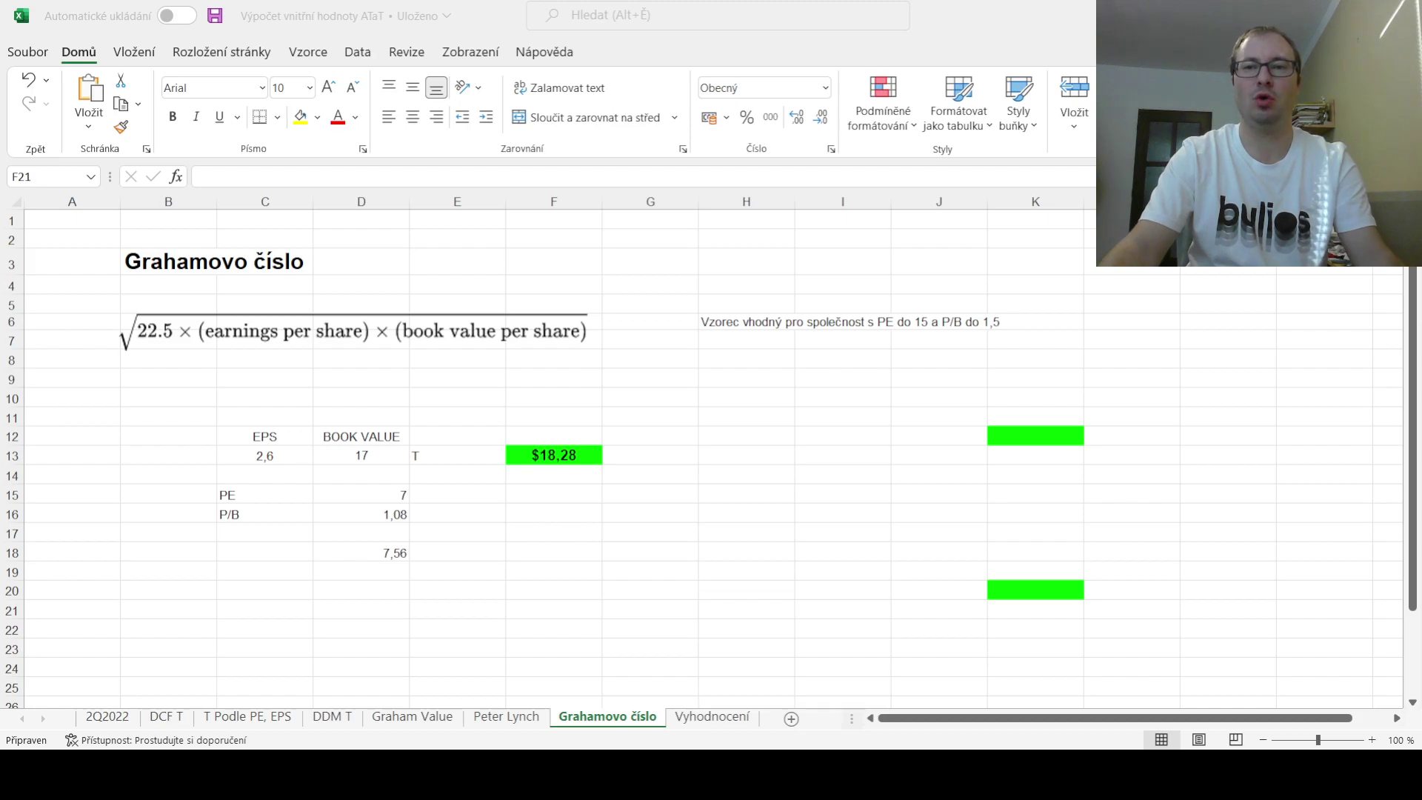
key(alt+Tab)
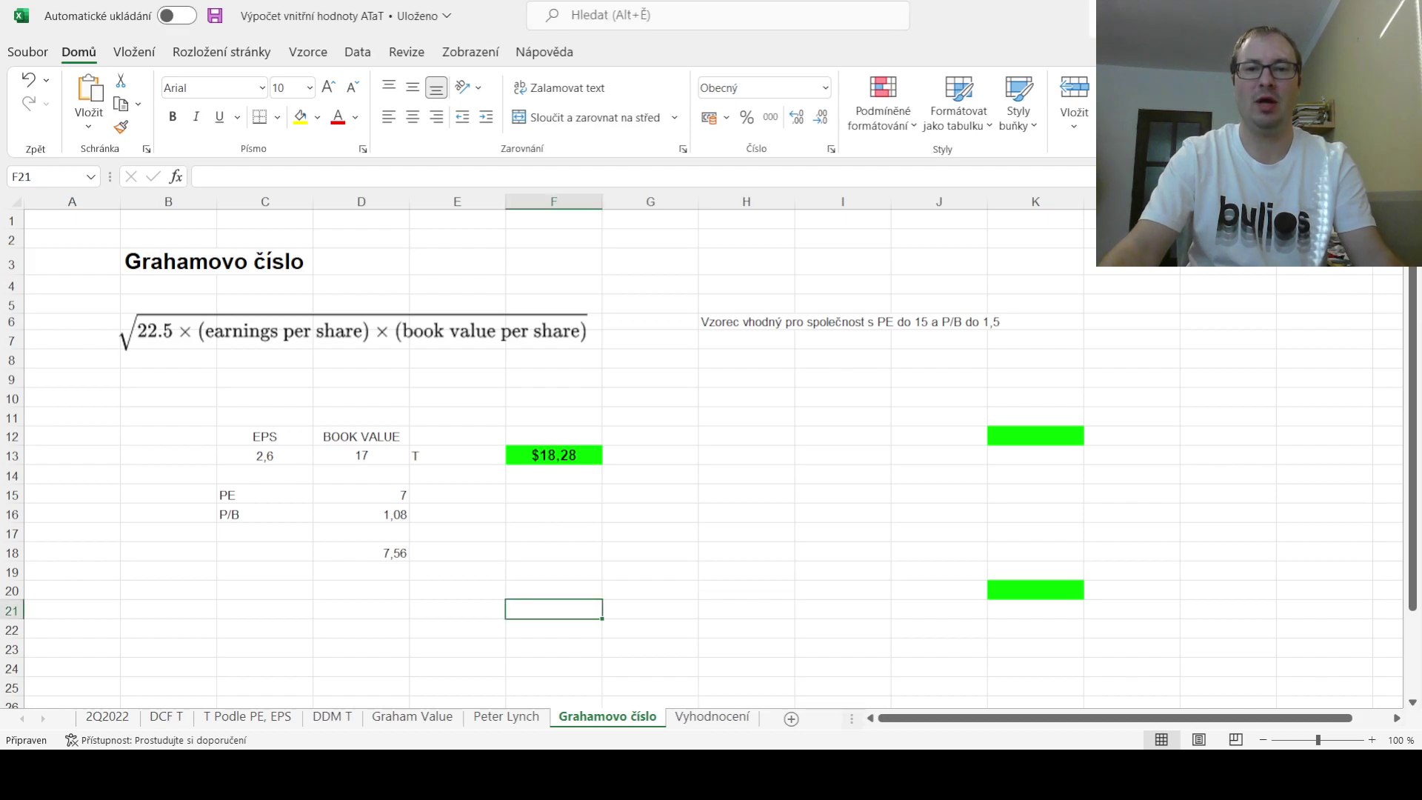
Step: Open the Vyhodnocení sheet and review the valuation summary, checking the Discounted cash flow and Dividend discount model results
click(730, 723)
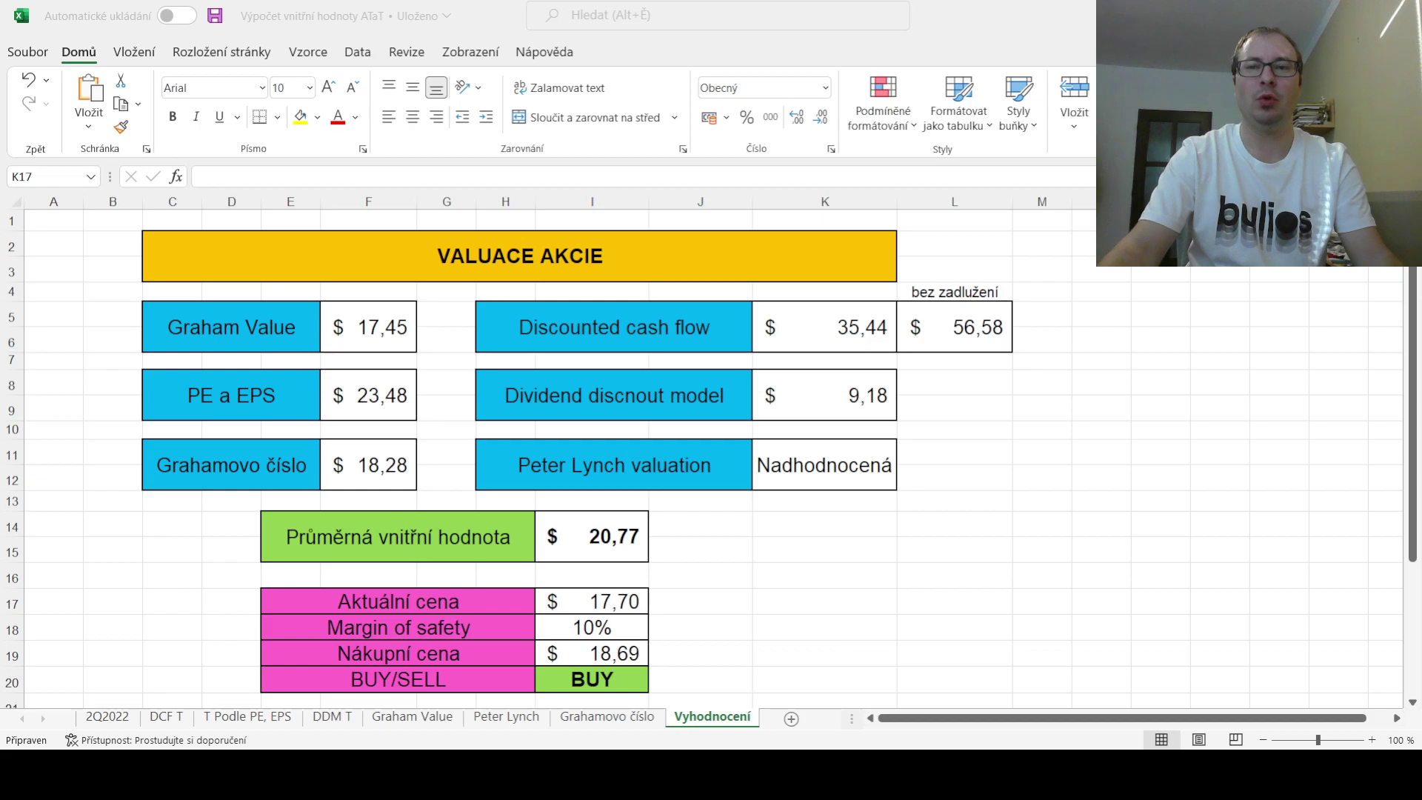
key(alt+Tab)
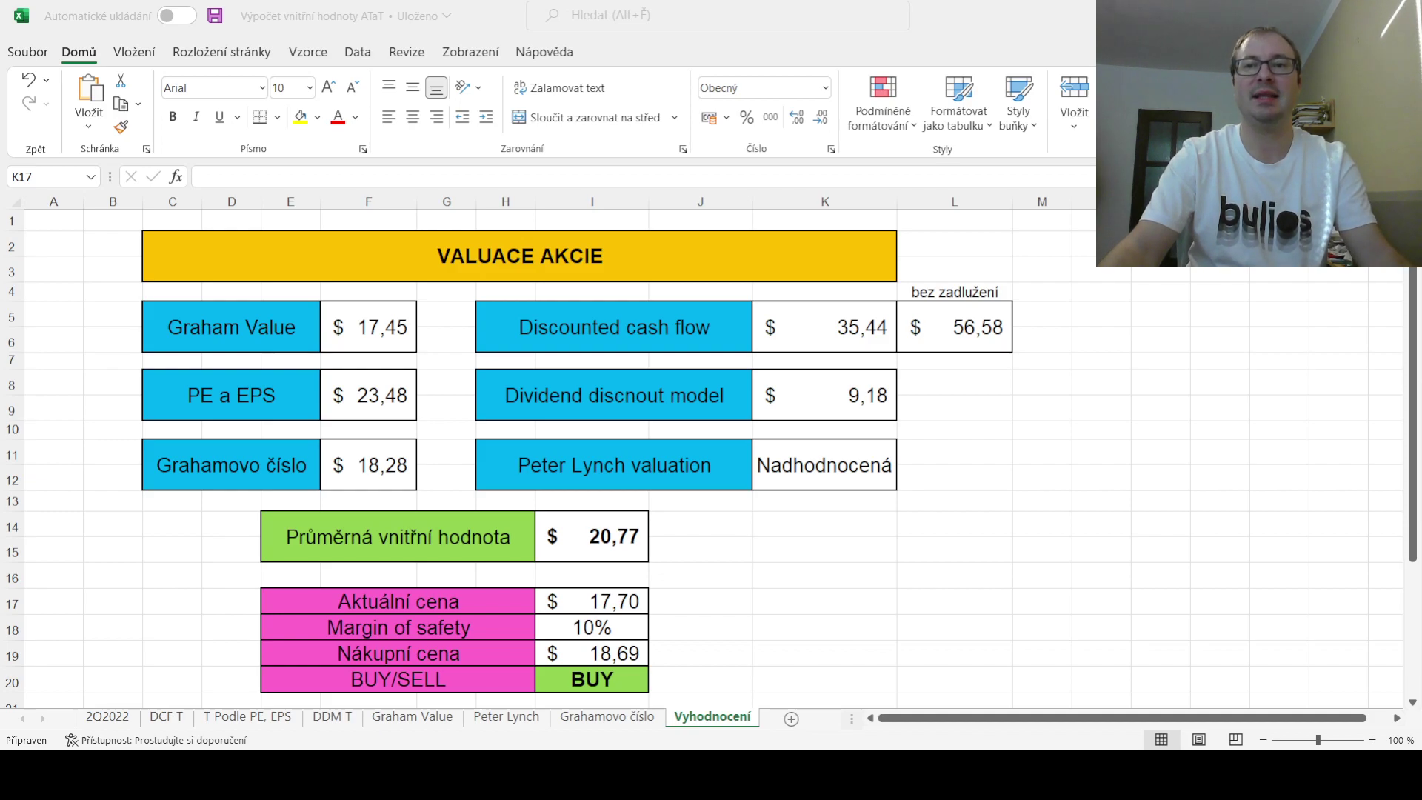
key(alt+Tab)
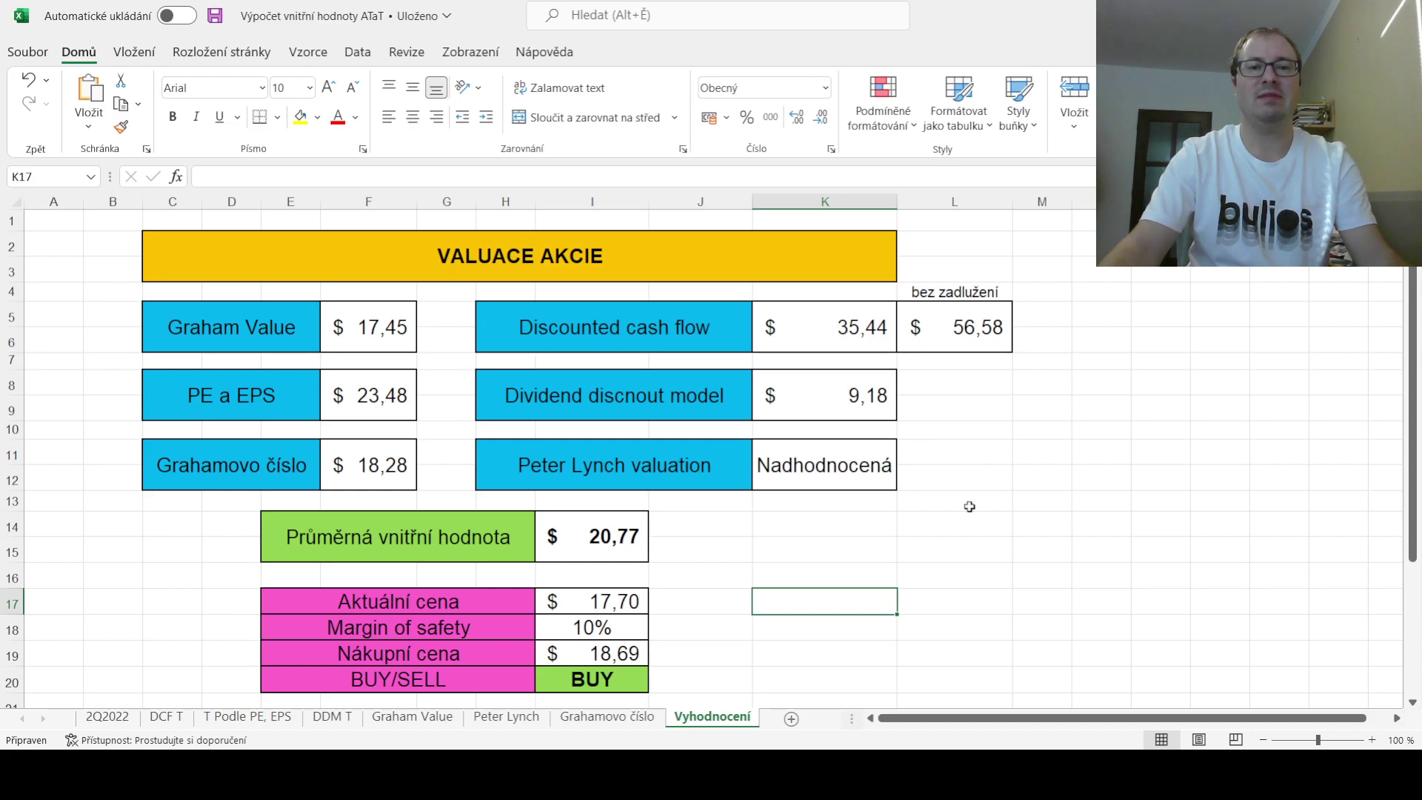
click(862, 318)
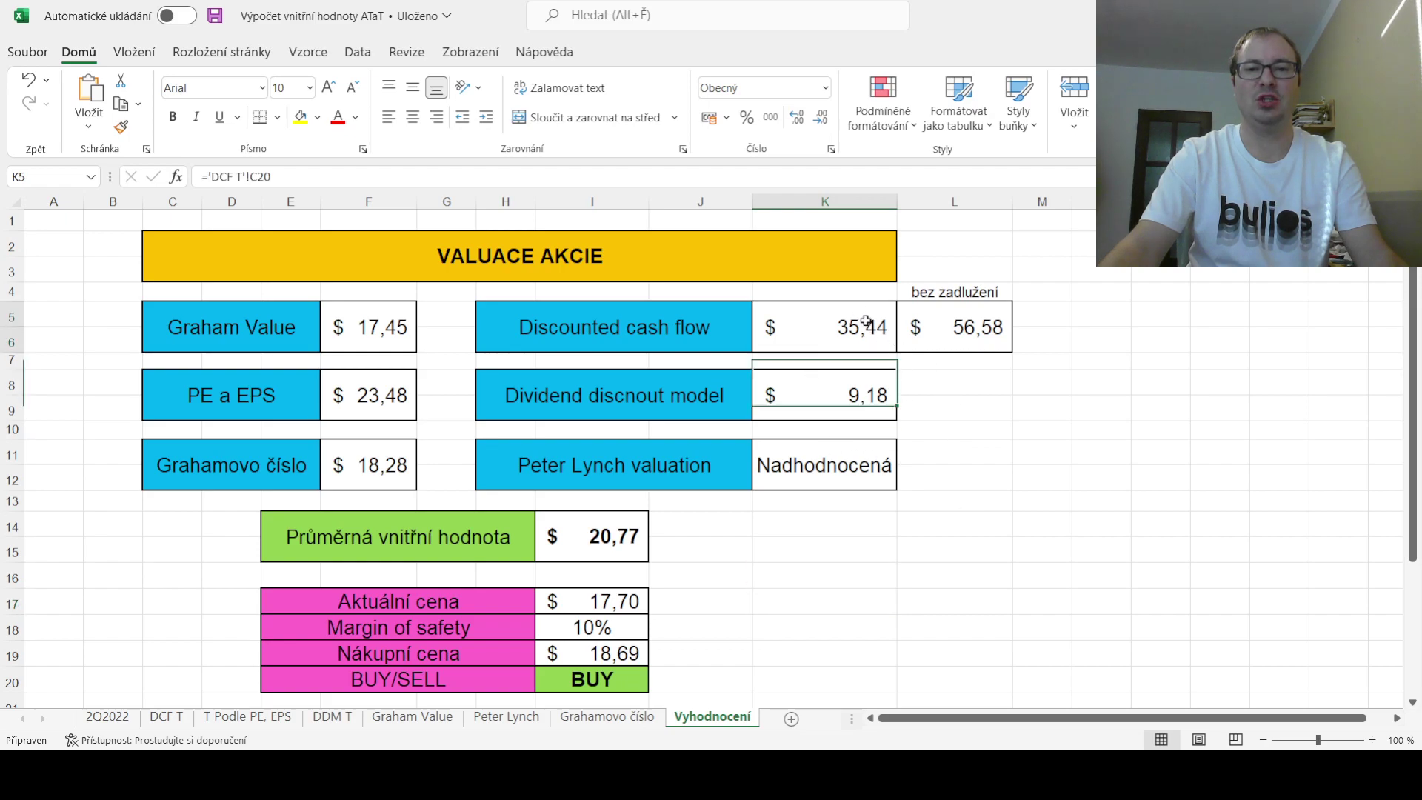
click(865, 381)
click(909, 594)
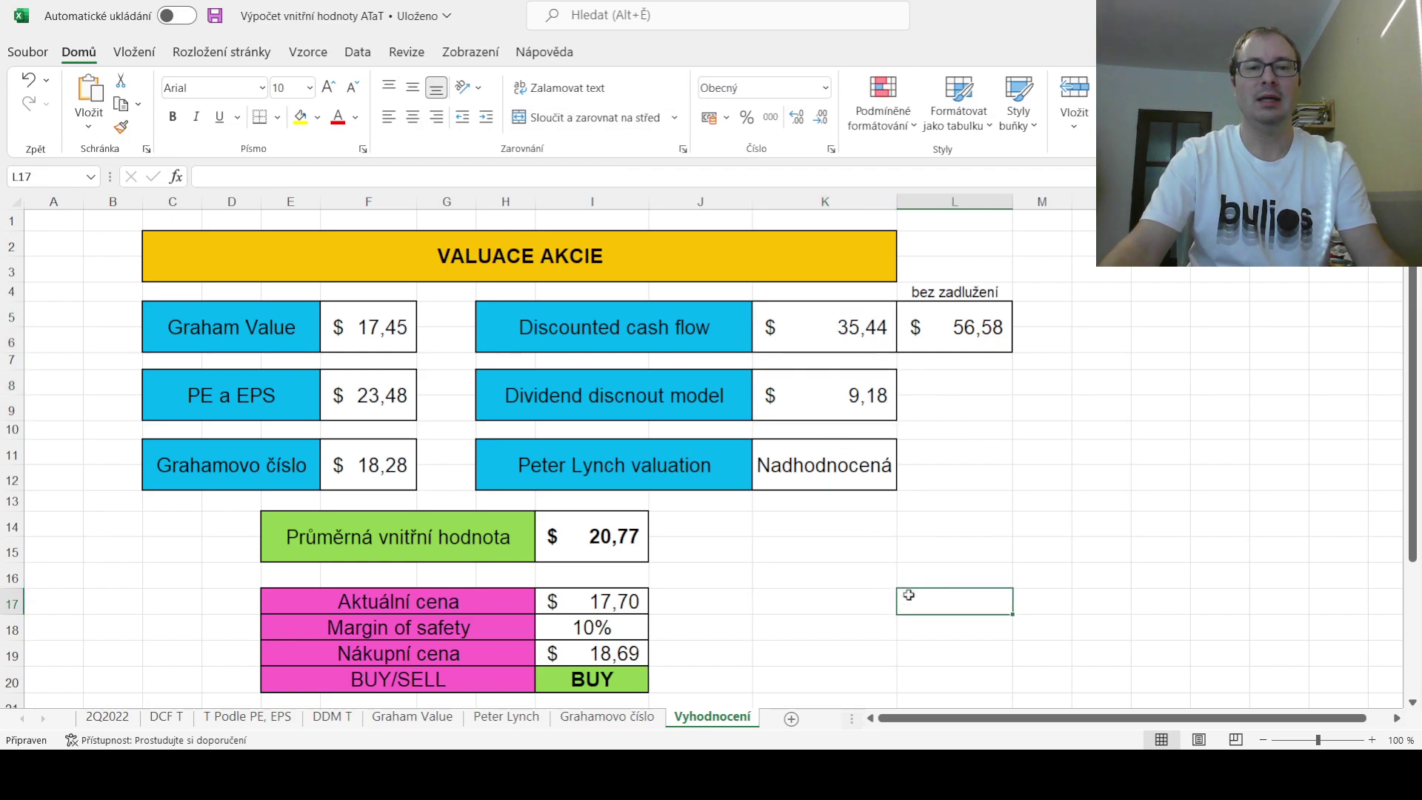